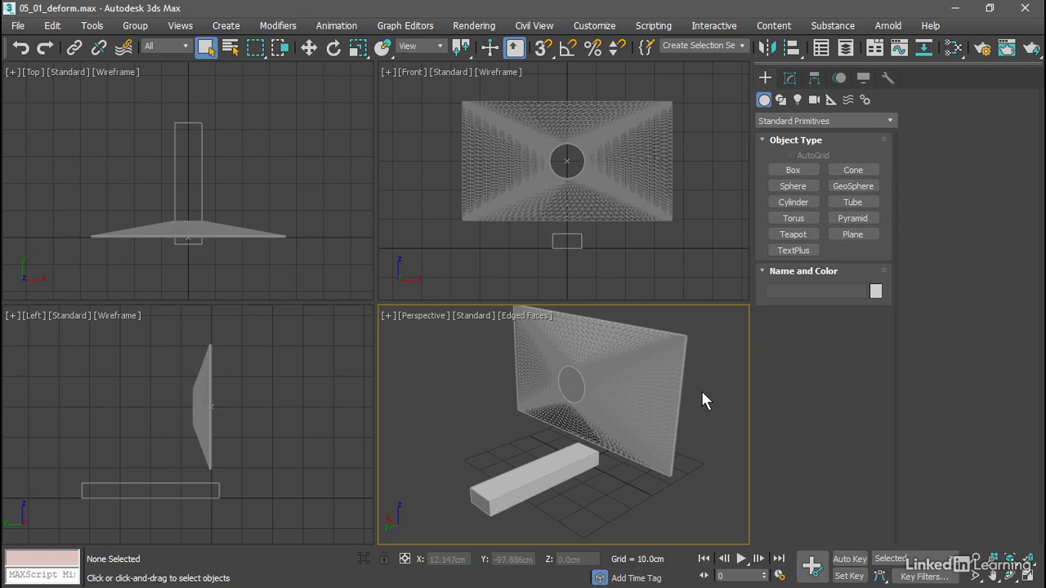
Rename the box below the screen panel as "monitor stand".
{"action": "left_click", "coordinate": [564, 466]}
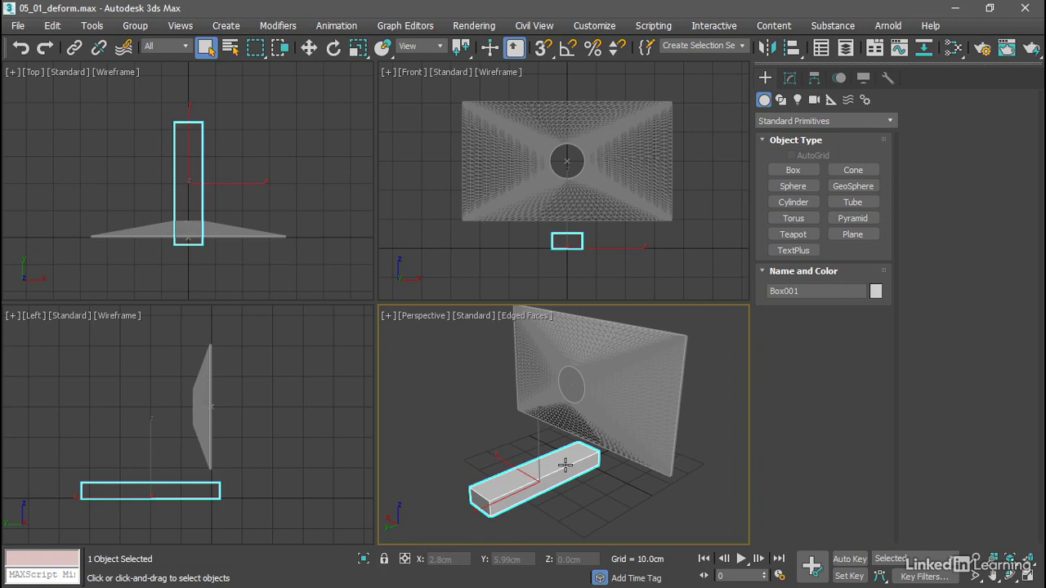
{"action": "left_click", "coordinate": [789, 78]}
{"action": "left_click", "coordinate": [783, 100]}
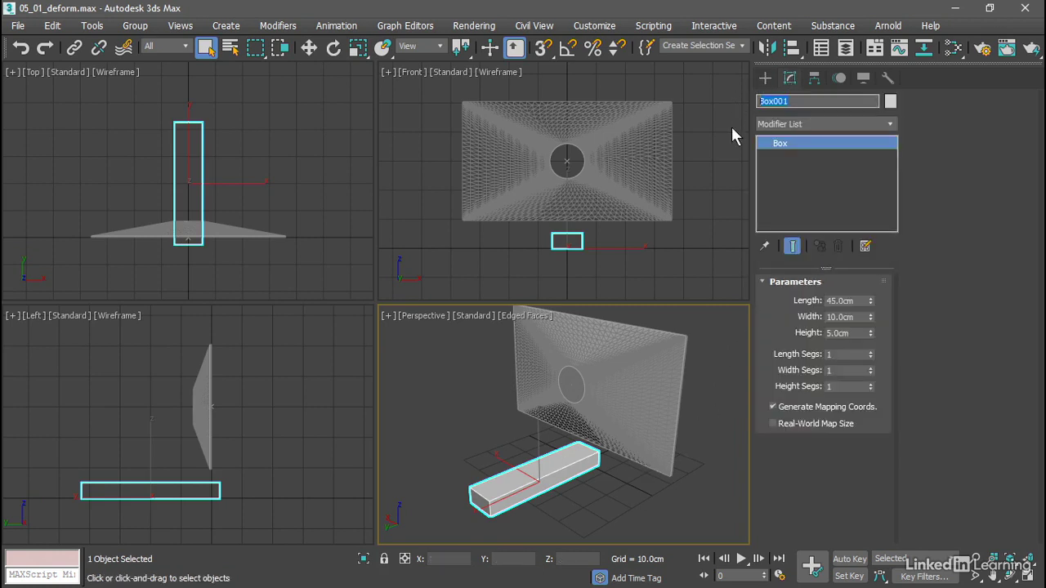
{"action": "type", "text": "monitor stand"}
{"action": "key", "text": "Return"}
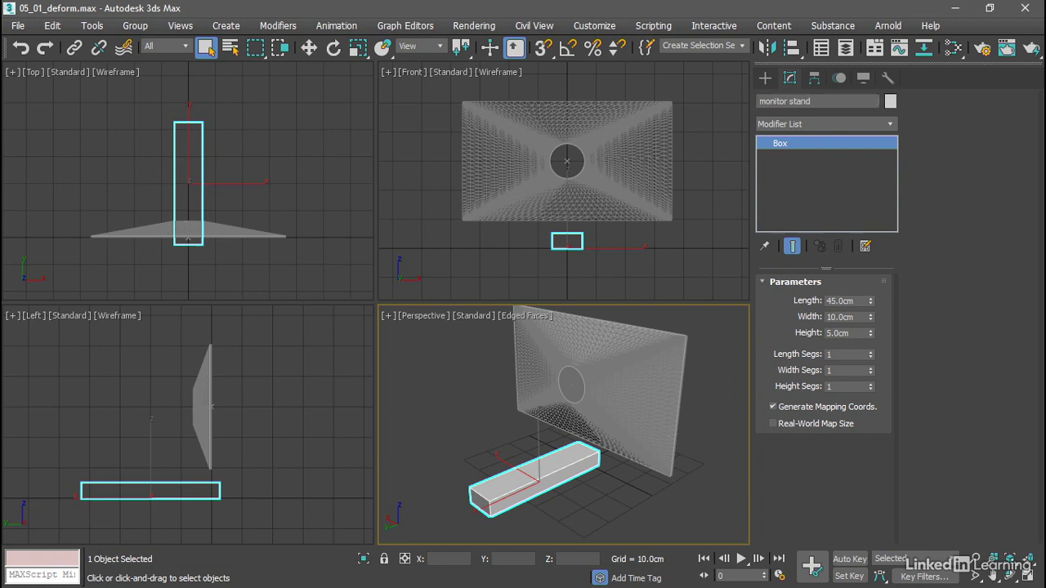
{"action": "left_click", "coordinate": [288, 26]}
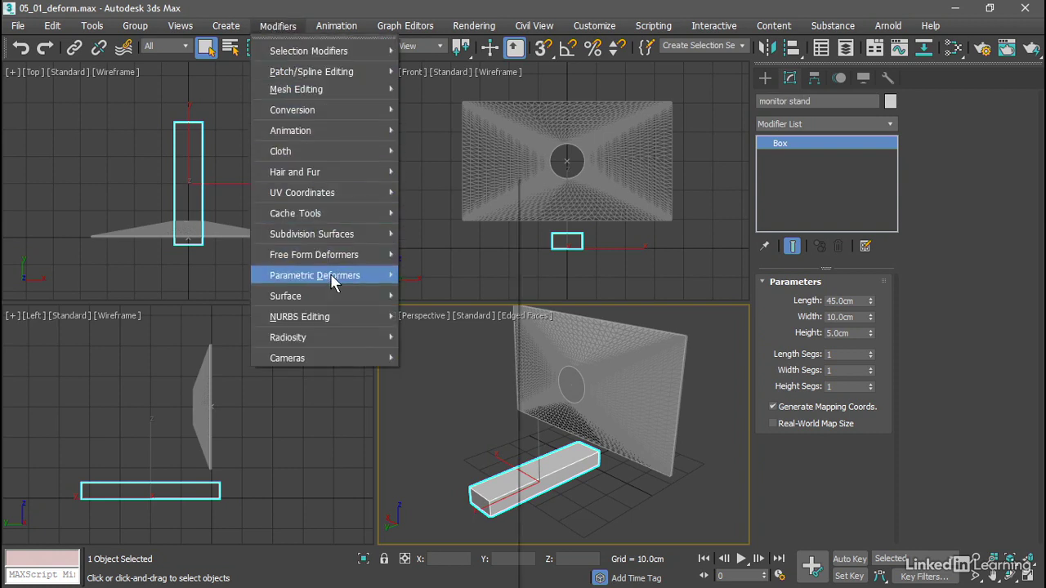
{"action": "mouse_move", "coordinate": [334, 282]}
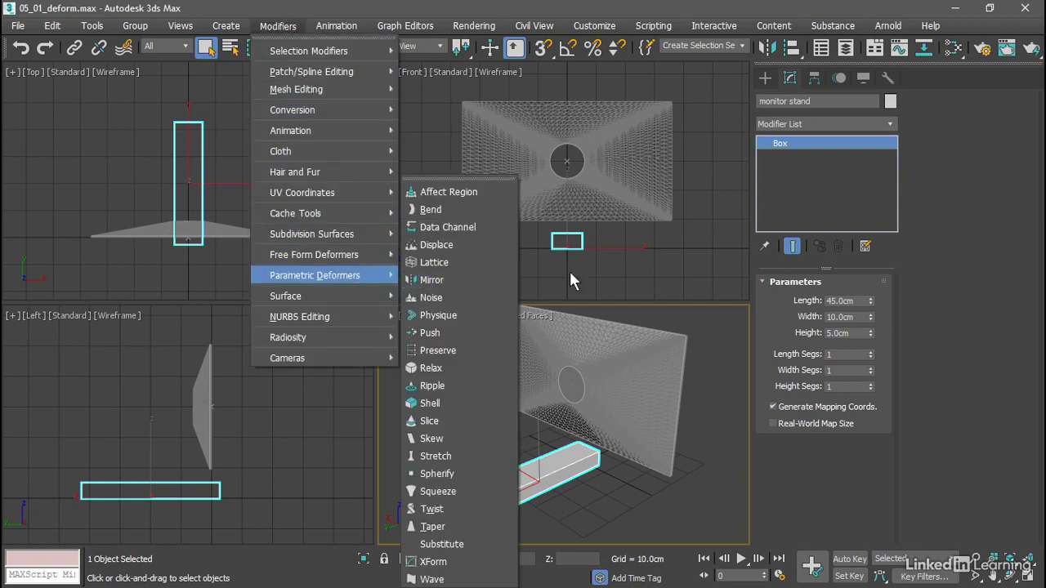
{"action": "left_click", "coordinate": [883, 121]}
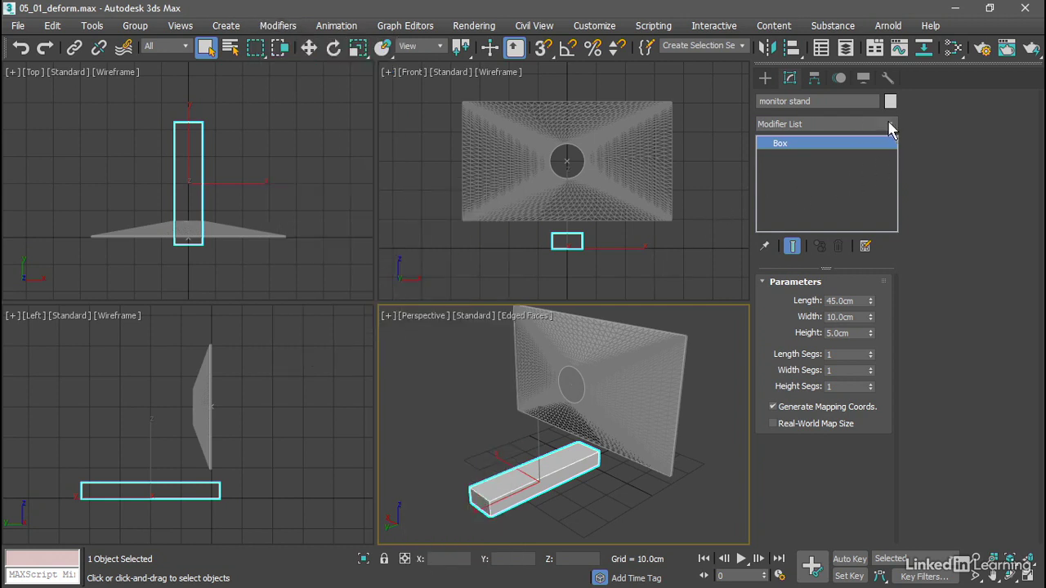
Add a Taper modifier to the monitor stand and set its Amount to 1.0.
{"action": "left_click", "coordinate": [890, 127]}
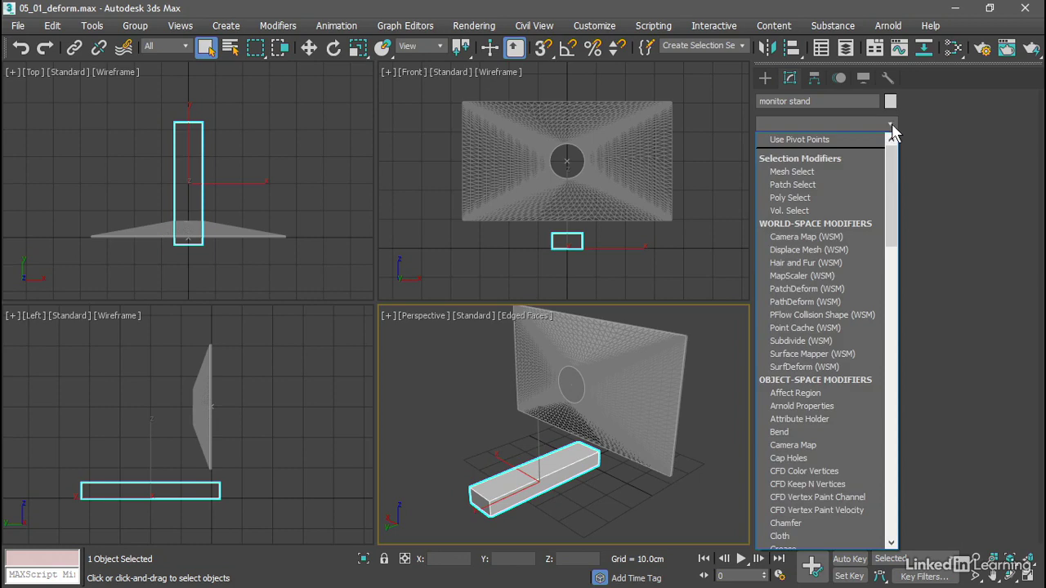
{"action": "left_click_drag", "start_coordinate": [893, 155], "coordinate": [879, 416]}
{"action": "left_click", "coordinate": [814, 374]}
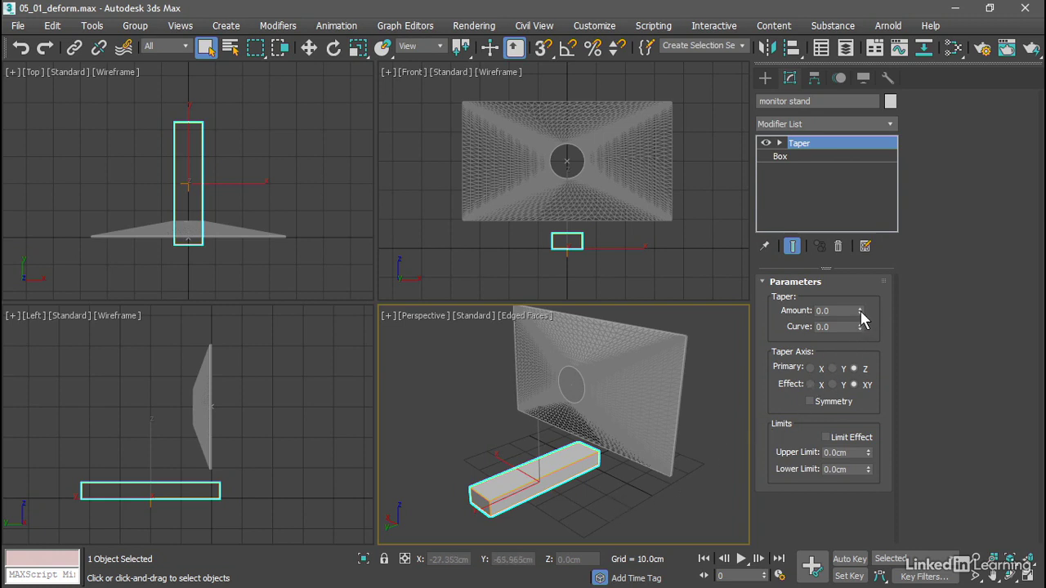
{"action": "left_click_drag", "start_coordinate": [860, 312], "coordinate": [851, 249]}
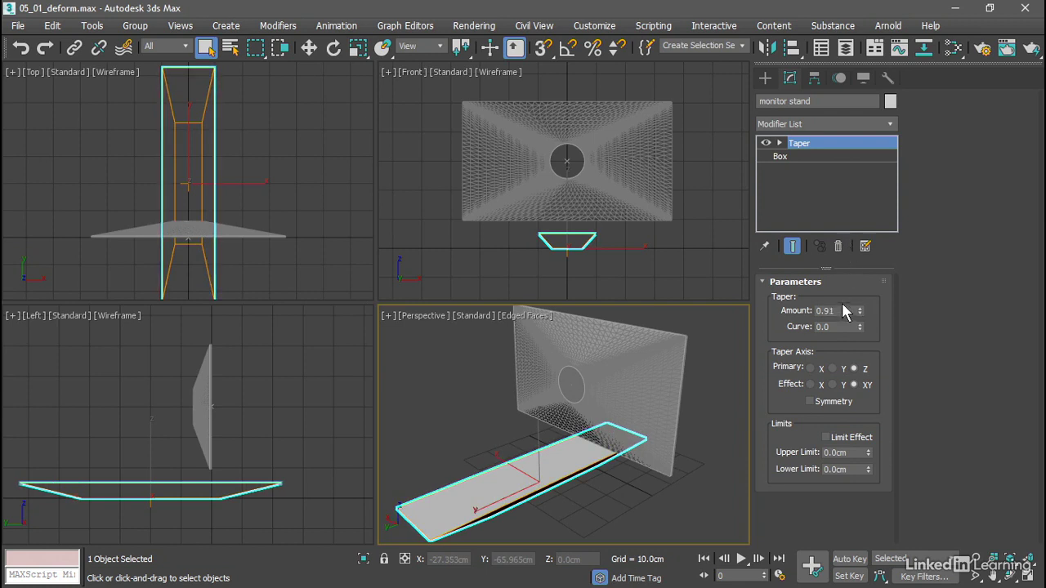
{"action": "double_click", "coordinate": [829, 310]}
{"action": "type", "text": "1.0"}
{"action": "key", "text": "Return"}
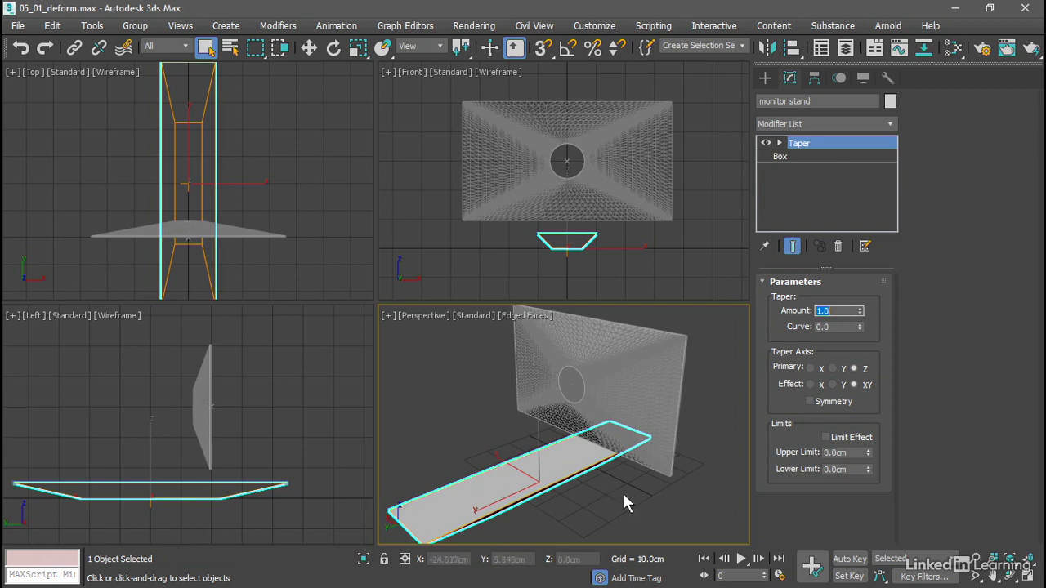
Set the taper's primary axis to Y and restrict its effect to X, trying the Z effect first.
{"action": "mouse_move", "coordinate": [618, 495]}
{"action": "middle_mouse_down", "text": "alt"}
{"action": "mouse_move", "coordinate": [582, 456]}
{"action": "mouse_move", "coordinate": [497, 427]}
{"action": "mouse_move", "coordinate": [626, 460]}
{"action": "mouse_move", "coordinate": [657, 449]}
{"action": "mouse_move", "coordinate": [606, 484]}
{"action": "mouse_move", "coordinate": [619, 486]}
{"action": "middle_mouse_up", "text": "alt"}
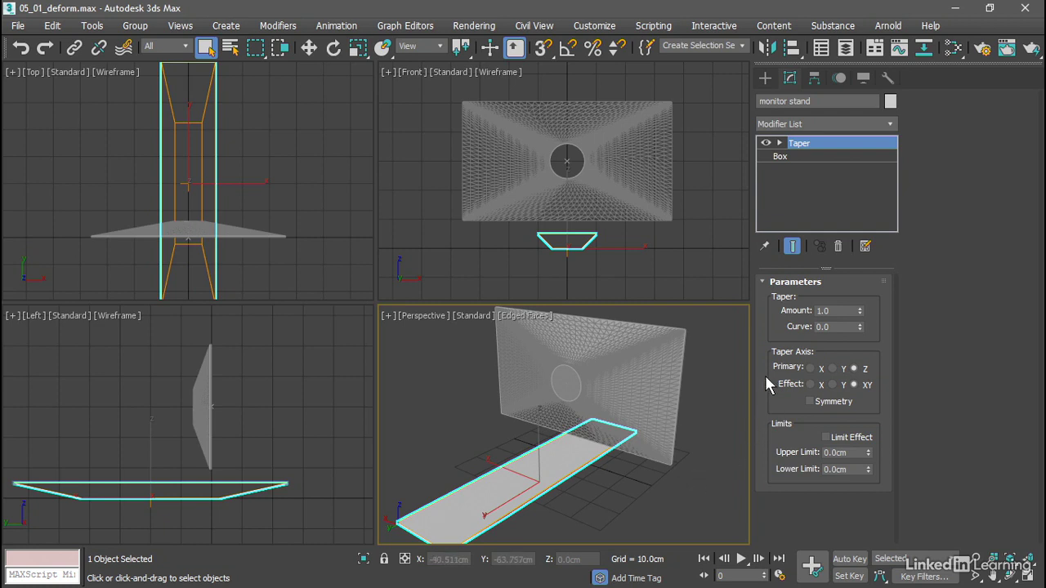
{"action": "left_click", "coordinate": [832, 369]}
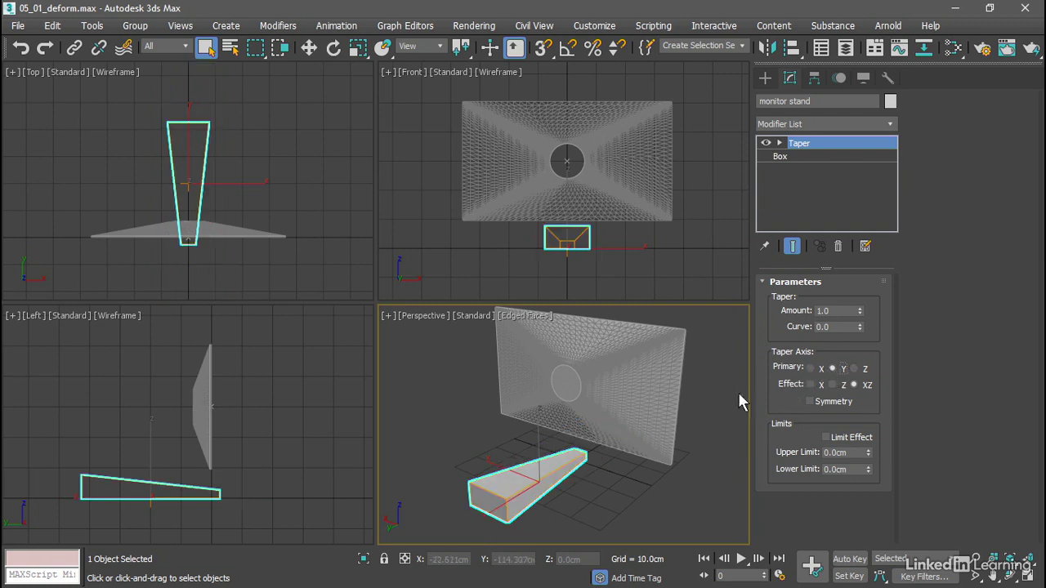
{"action": "middle_click_drag", "start_coordinate": [563, 497], "coordinate": [625, 508], "text": "alt"}
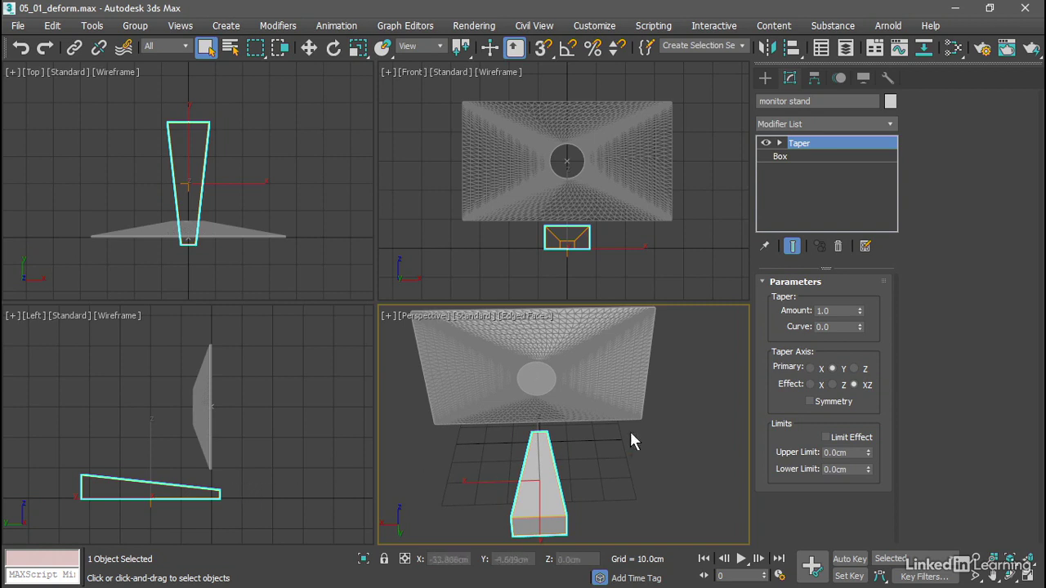
{"action": "left_click", "coordinate": [832, 384]}
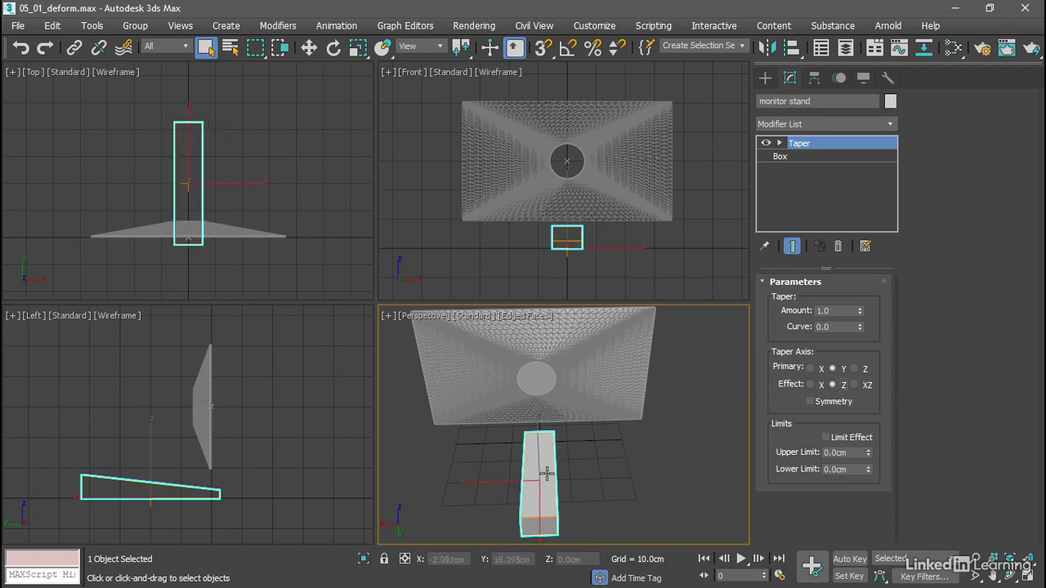
{"action": "middle_click_drag", "start_coordinate": [547, 473], "coordinate": [523, 462], "text": "alt"}
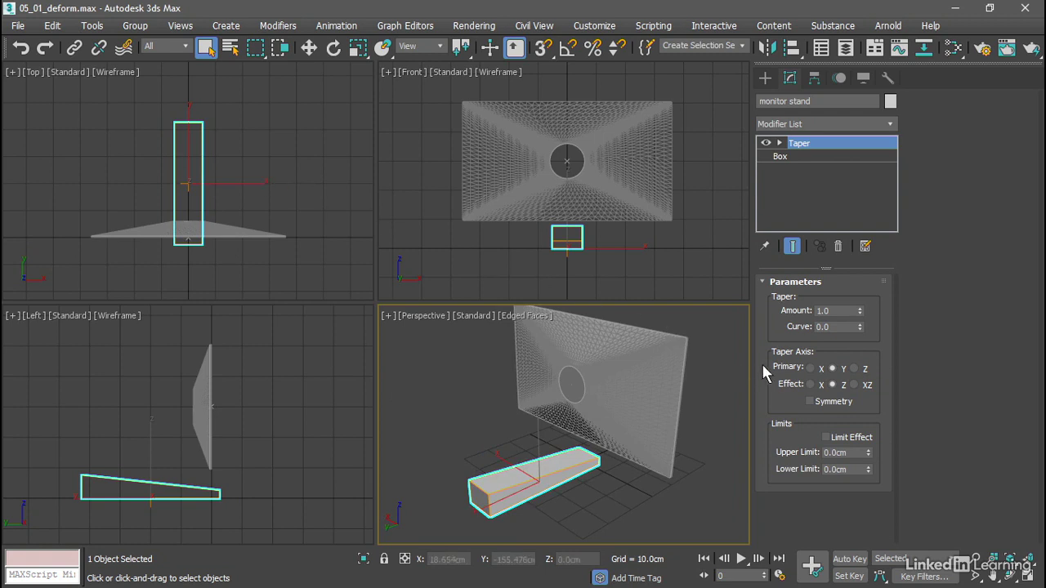
{"action": "left_click", "coordinate": [809, 384]}
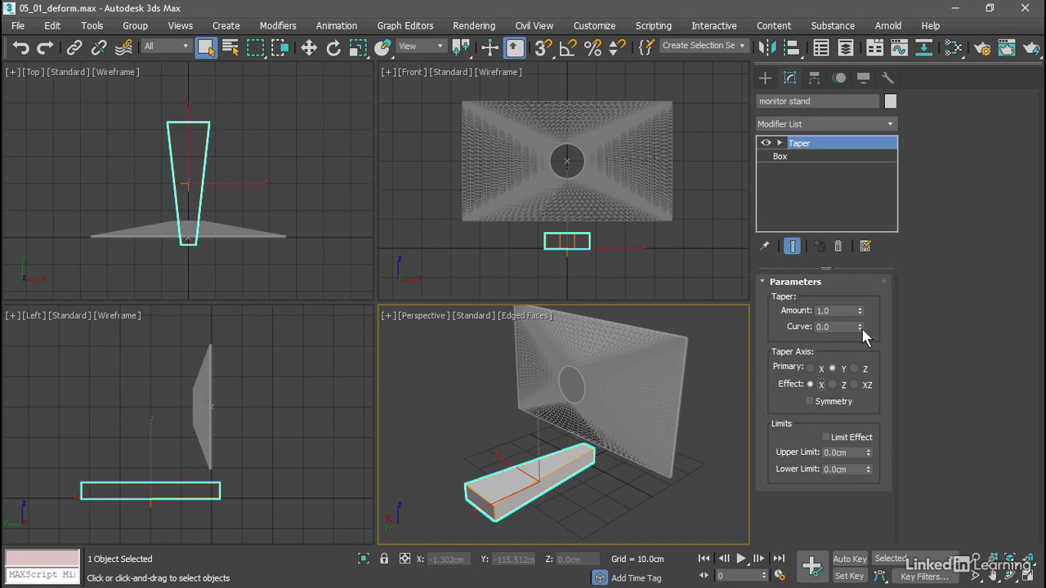
Set the Curve value of the monitor stand's taper to -2.
{"action": "left_click_drag", "start_coordinate": [860, 329], "coordinate": [867, 487]}
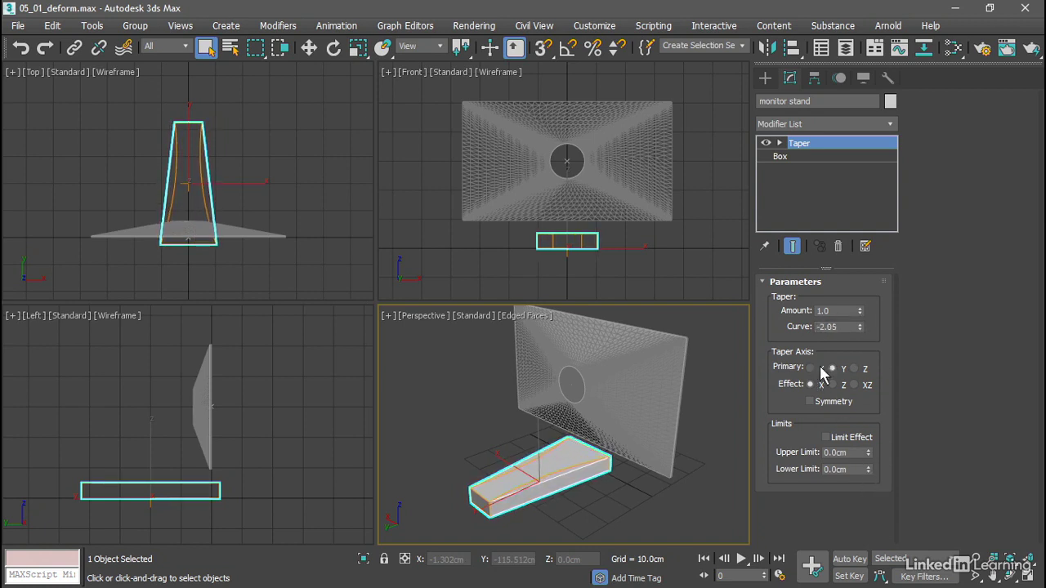
{"action": "double_click", "coordinate": [829, 327]}
{"action": "type", "text": "-2"}
{"action": "key", "text": "Return"}
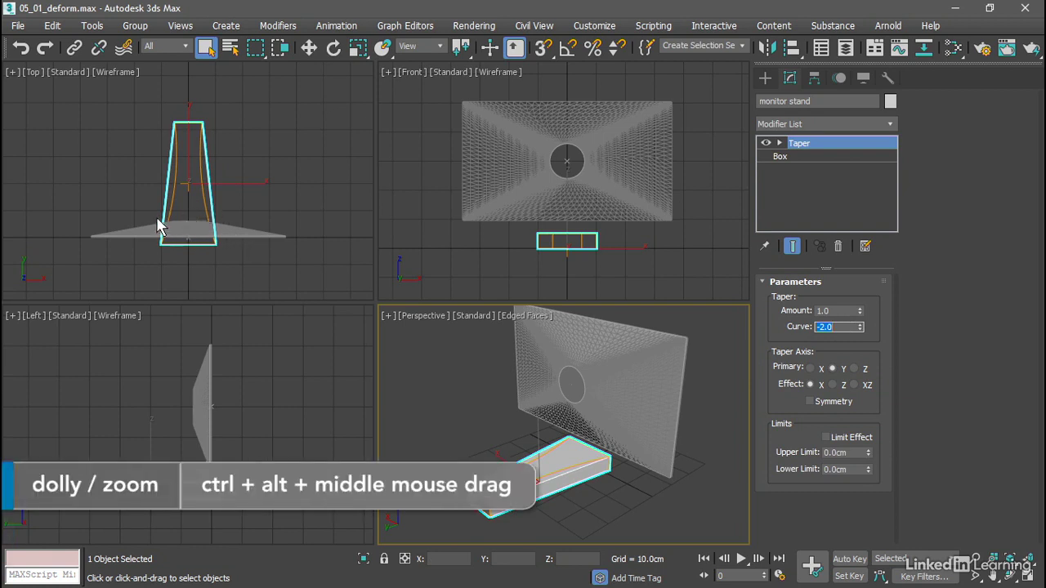
Set the monitor stand's base Box to 30 length segments.
{"action": "middle_click_drag", "start_coordinate": [166, 198], "coordinate": [174, 197], "text": "ctrl+alt"}
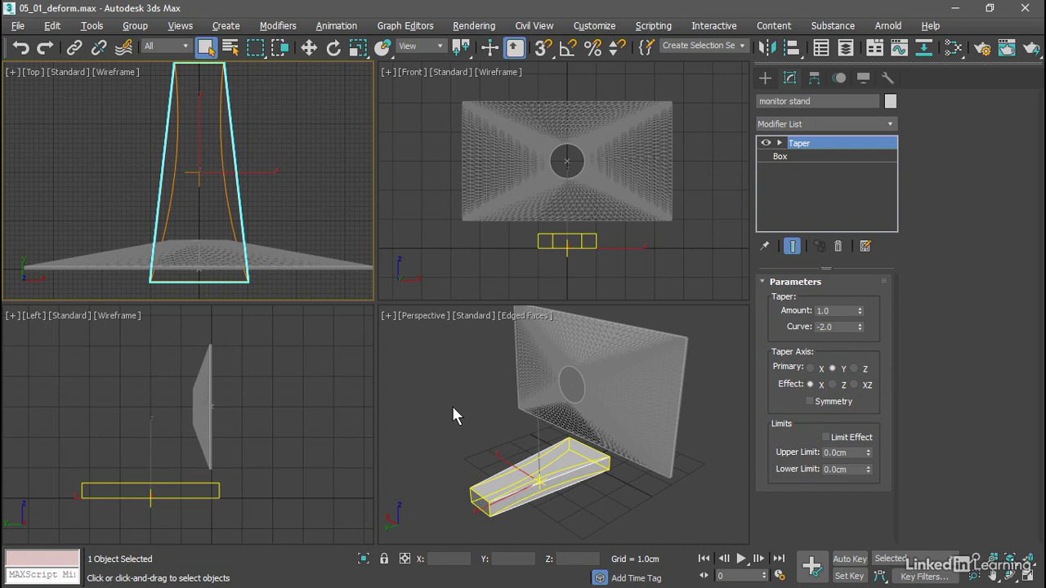
{"action": "left_click", "coordinate": [805, 154]}
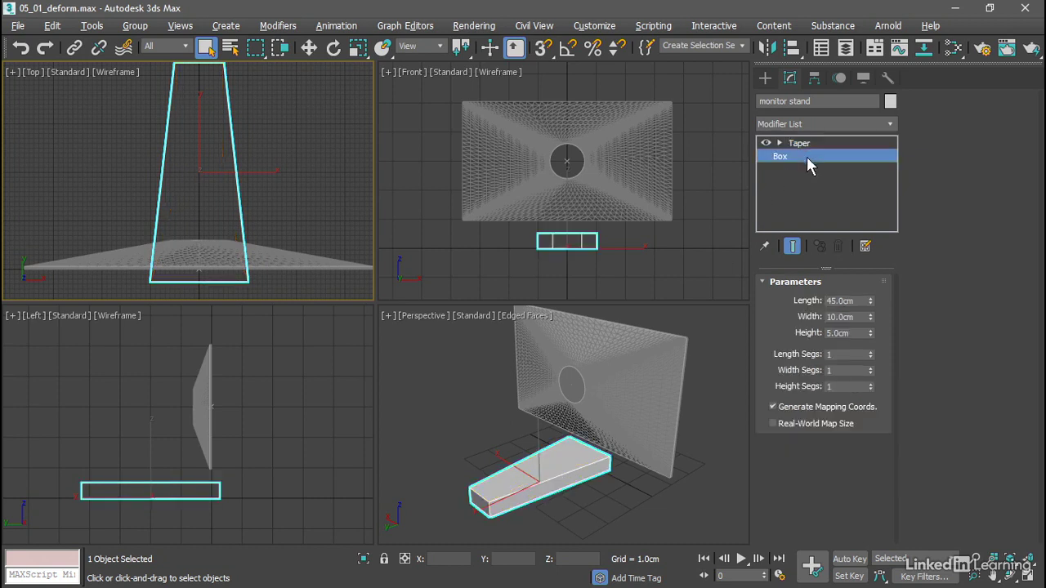
{"action": "left_click_drag", "start_coordinate": [870, 352], "coordinate": [869, 306]}
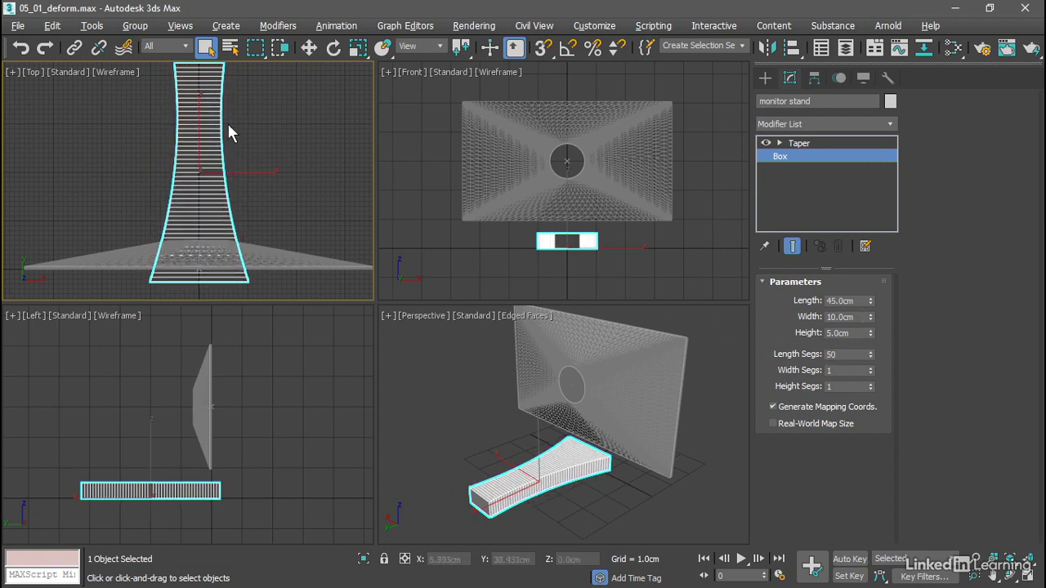
{"action": "double_click", "coordinate": [843, 352]}
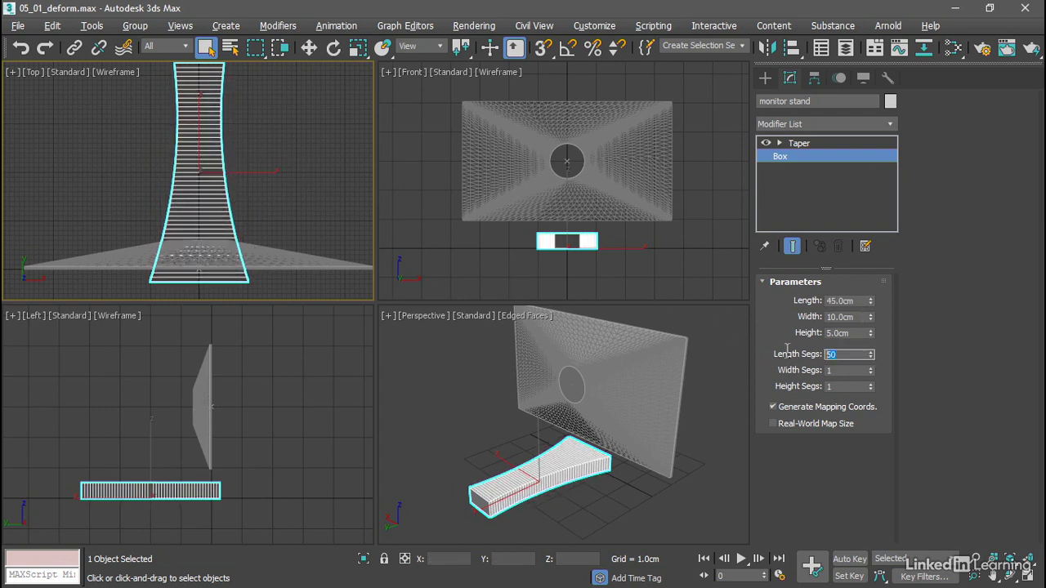
{"action": "type", "text": "30"}
{"action": "key", "text": "Return"}
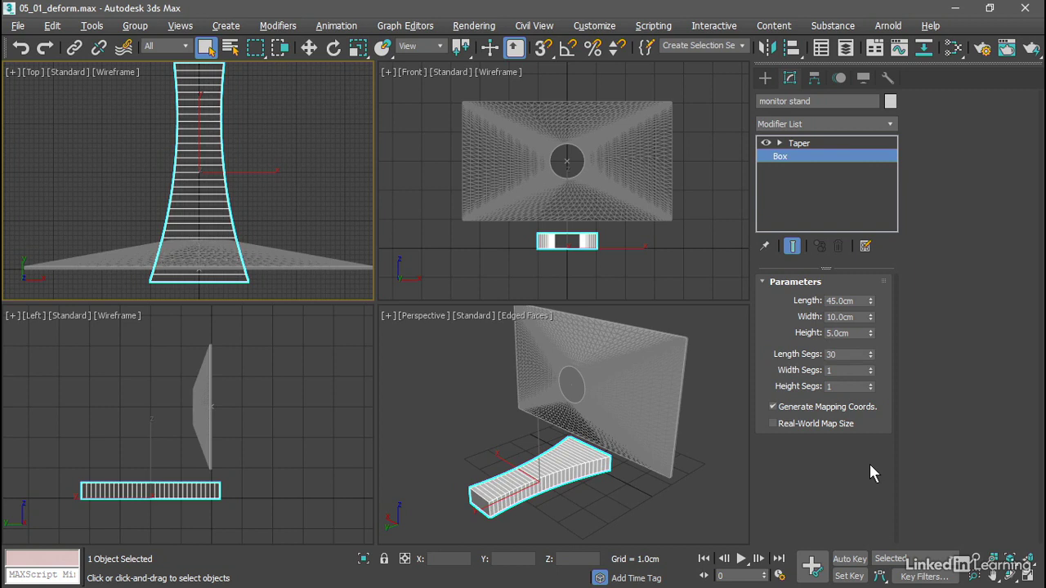
Move the Taper gizmo along the stand's length to a Y position of 40 cm and exit gizmo editing.
{"action": "left_click", "coordinate": [780, 143]}
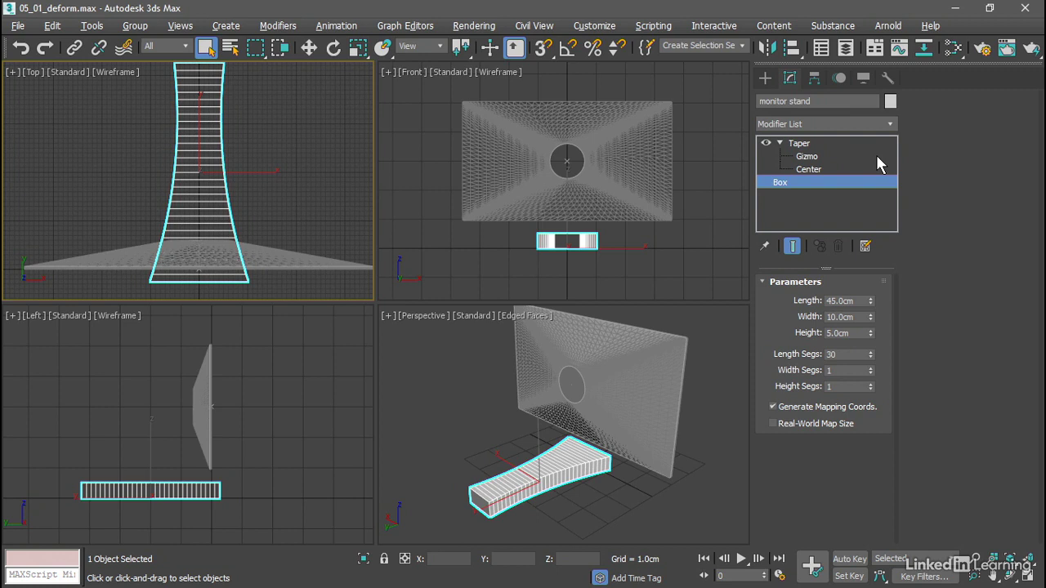
{"action": "left_click", "coordinate": [809, 157]}
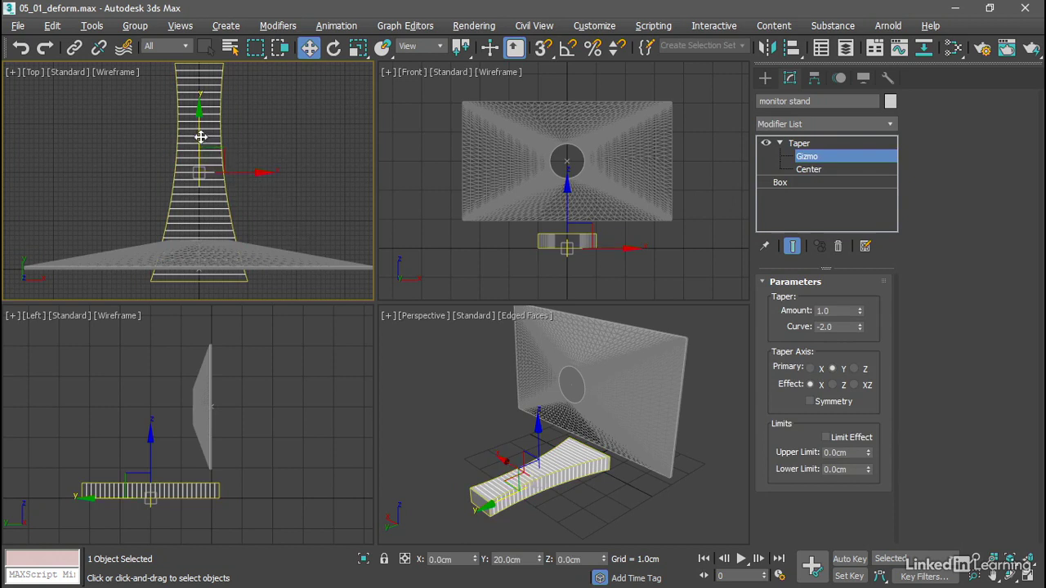
{"action": "left_click_drag", "start_coordinate": [200, 136], "coordinate": [192, 12]}
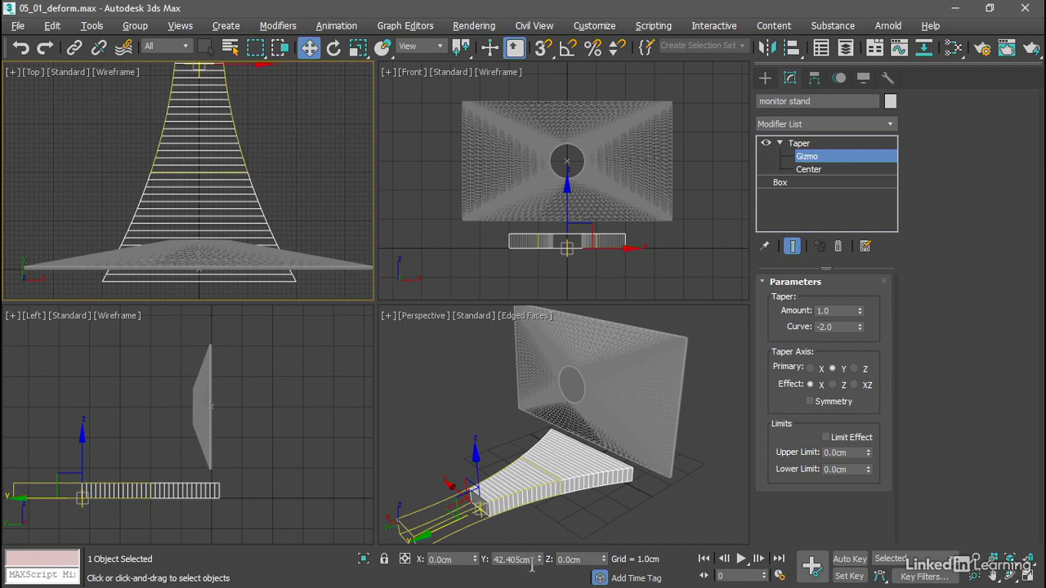
{"action": "left_click", "coordinate": [510, 559]}
{"action": "type", "text": "40"}
{"action": "key", "text": "Return"}
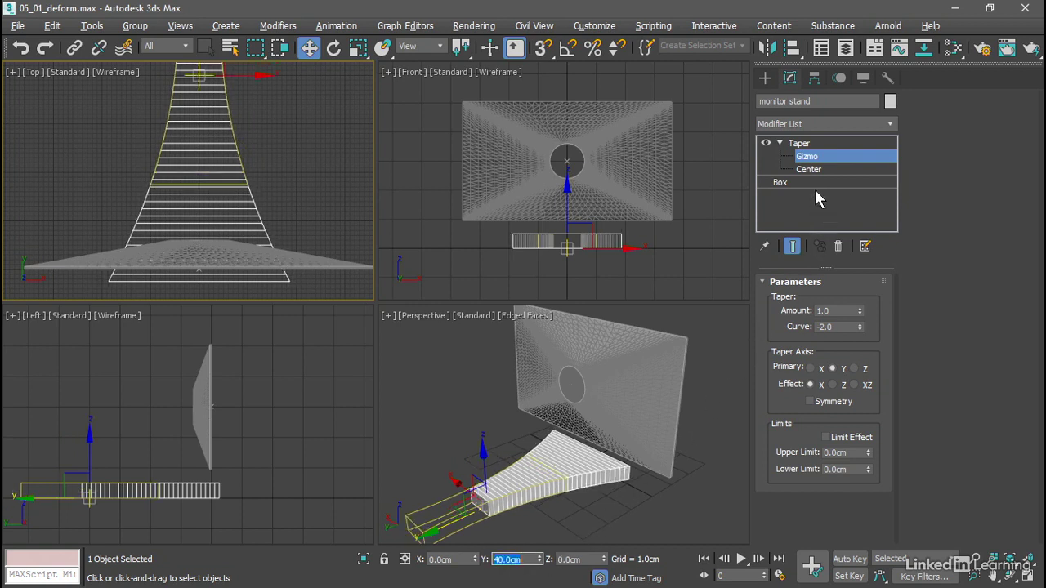
{"action": "left_click", "coordinate": [810, 158]}
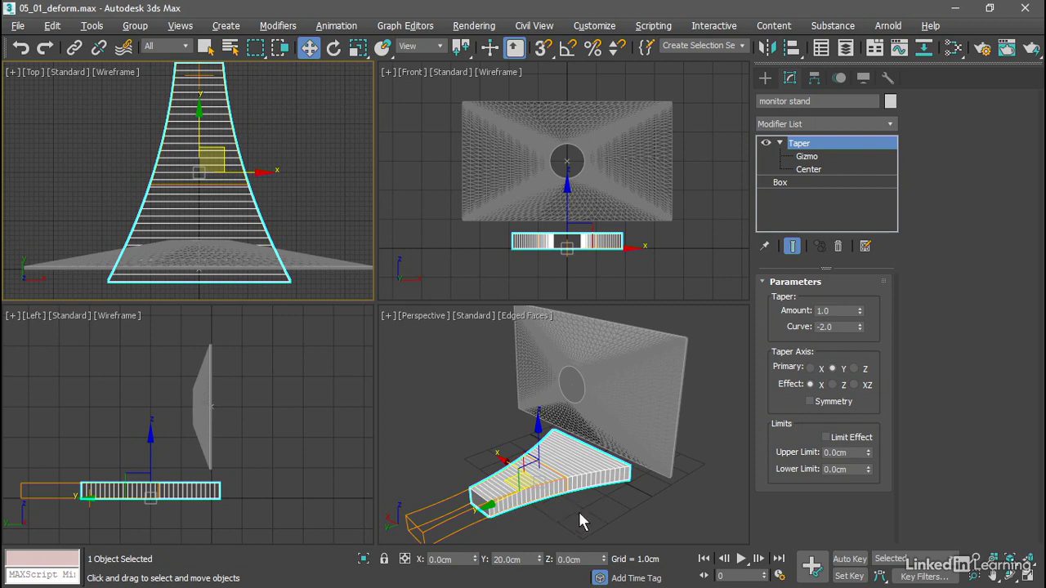
Enable Limit Effect on the taper with an upper limit of 0 cm and a lower limit of -50 cm.
{"action": "left_click", "coordinate": [826, 438]}
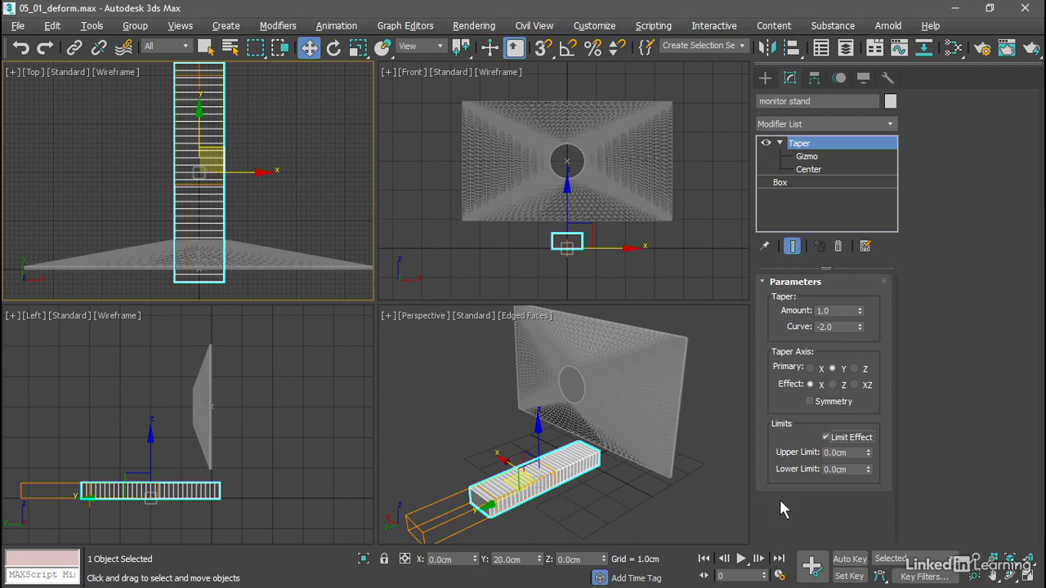
{"action": "left_click_drag", "start_coordinate": [869, 452], "coordinate": [878, 27]}
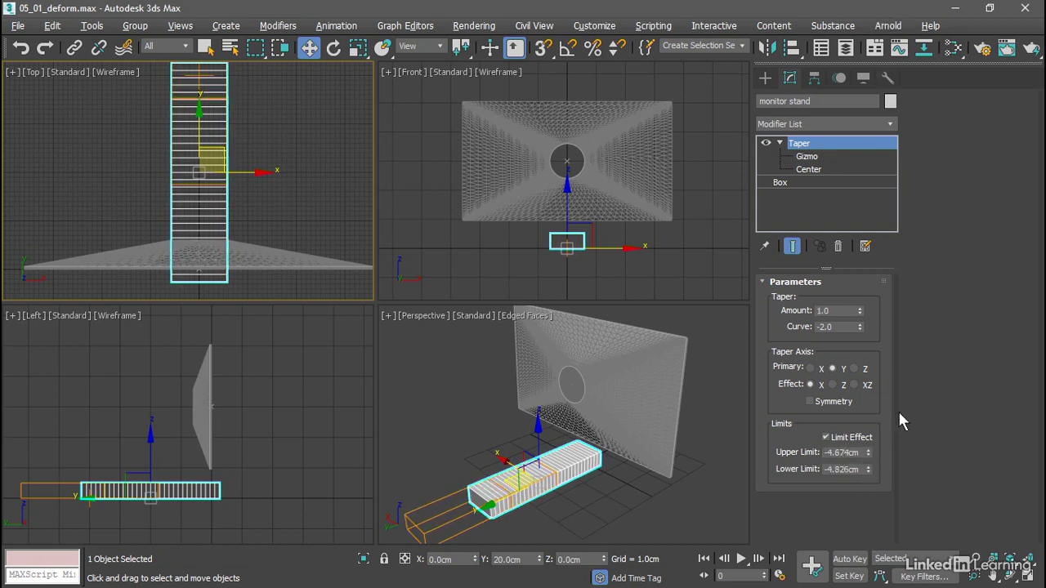
{"action": "left_click_drag", "start_coordinate": [869, 470], "coordinate": [827, 233]}
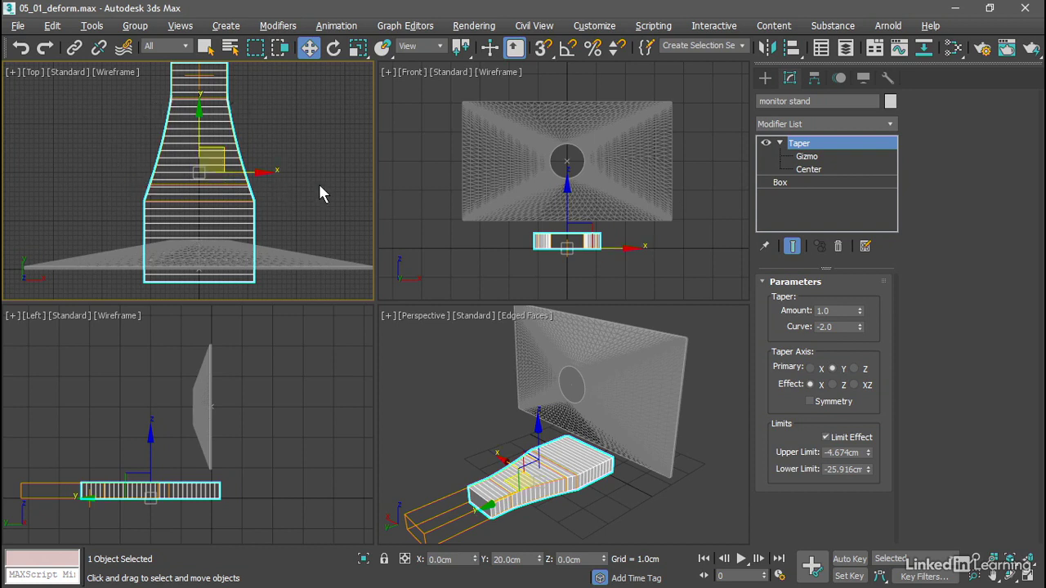
{"action": "double_click", "coordinate": [841, 452]}
{"action": "type", "text": "0"}
{"action": "key", "text": "Tab"}
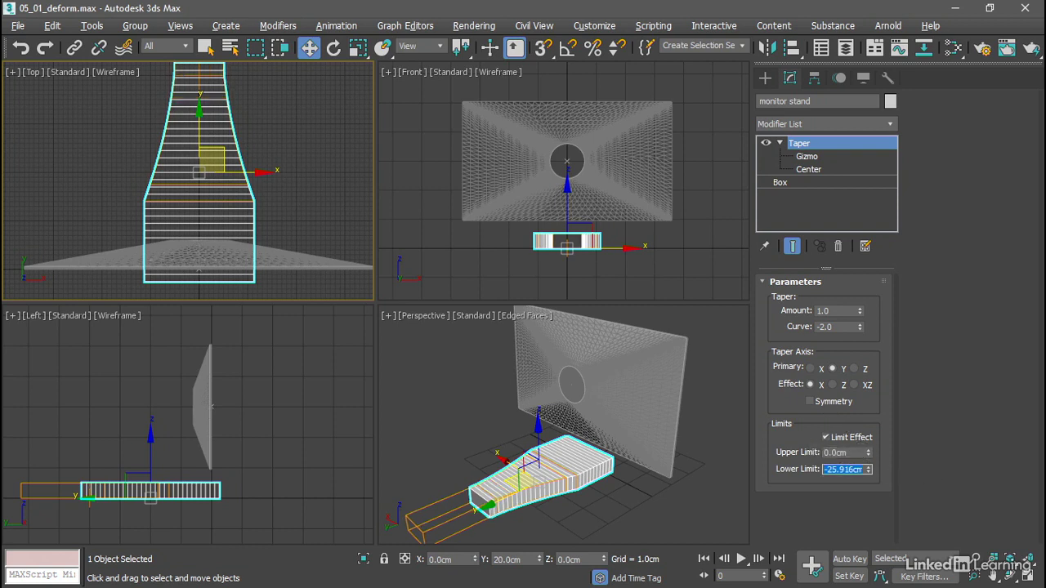
{"action": "type", "text": "-50"}
{"action": "key", "text": "Return"}
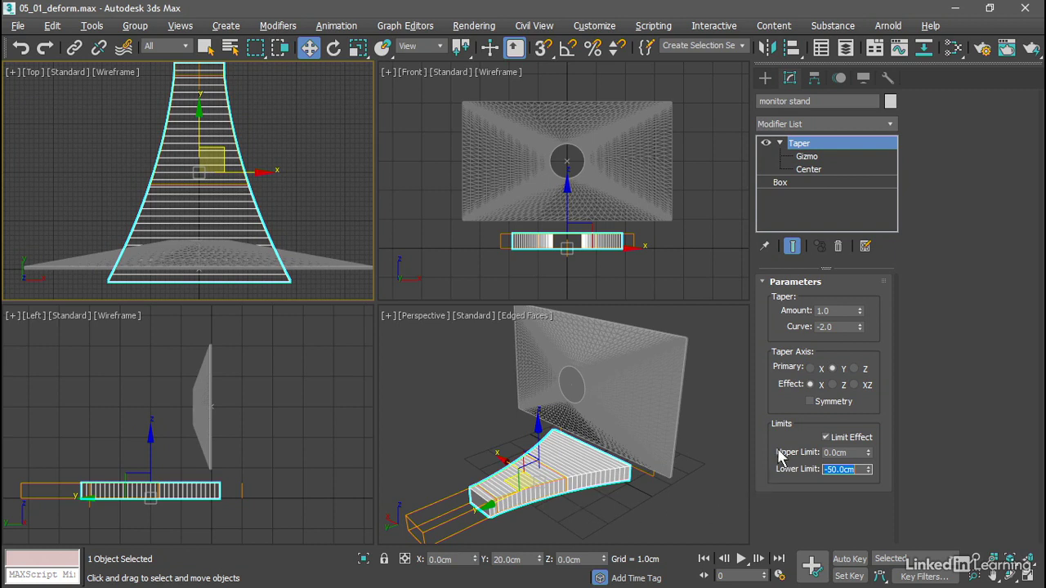
Set the Amount of the monitor stand's taper to 2.2.
{"action": "left_click", "coordinate": [840, 310]}
{"action": "type", "text": "2.2"}
{"action": "key", "text": "Return"}
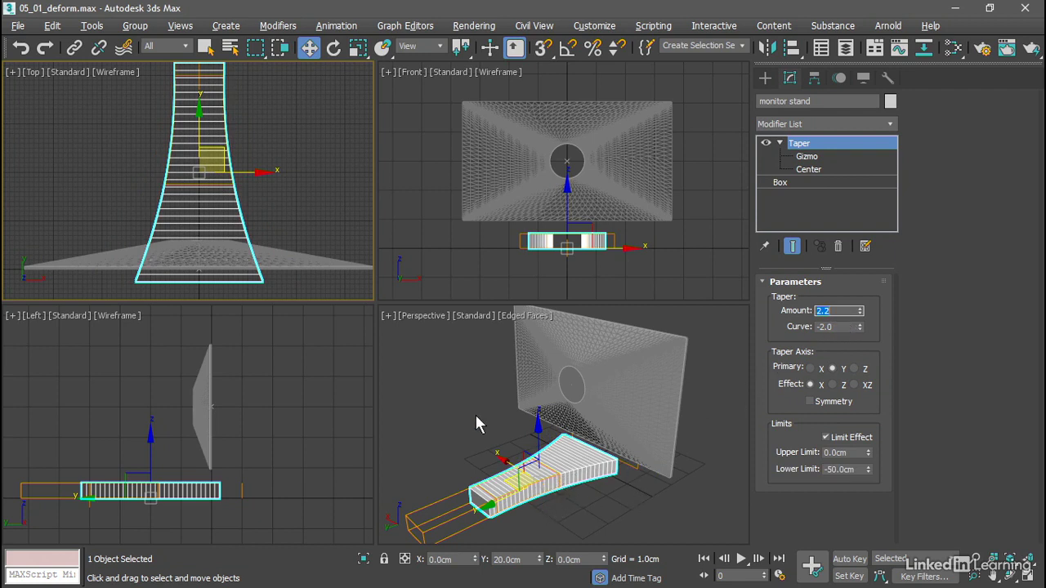
Set the height of the monitor stand's base Box to 0.5 cm.
{"action": "left_click", "coordinate": [815, 181]}
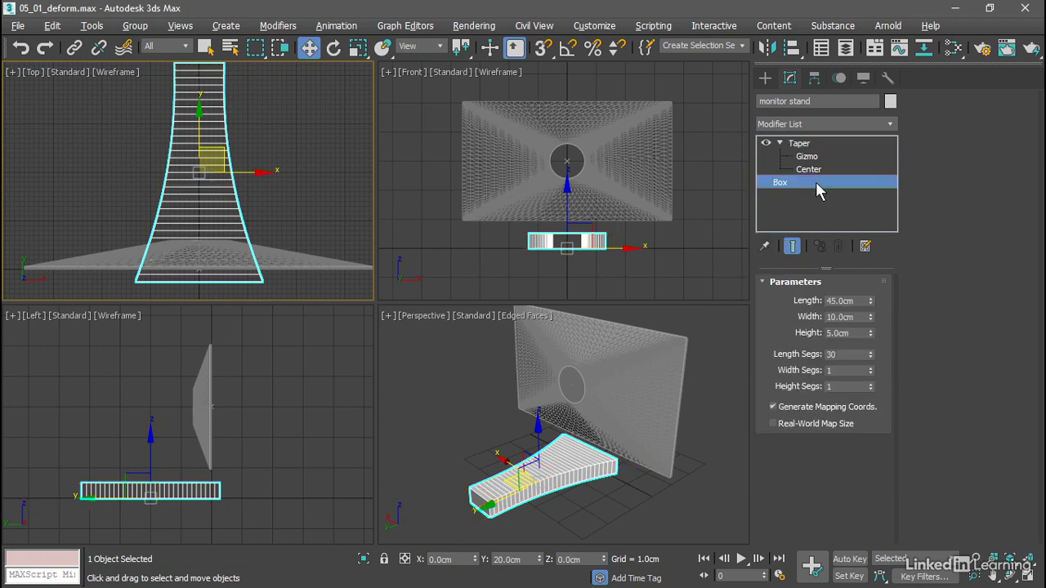
{"action": "double_click", "coordinate": [852, 333]}
{"action": "type", "text": "0.5"}
{"action": "key", "text": "Return"}
{"action": "left_click", "coordinate": [711, 464]}
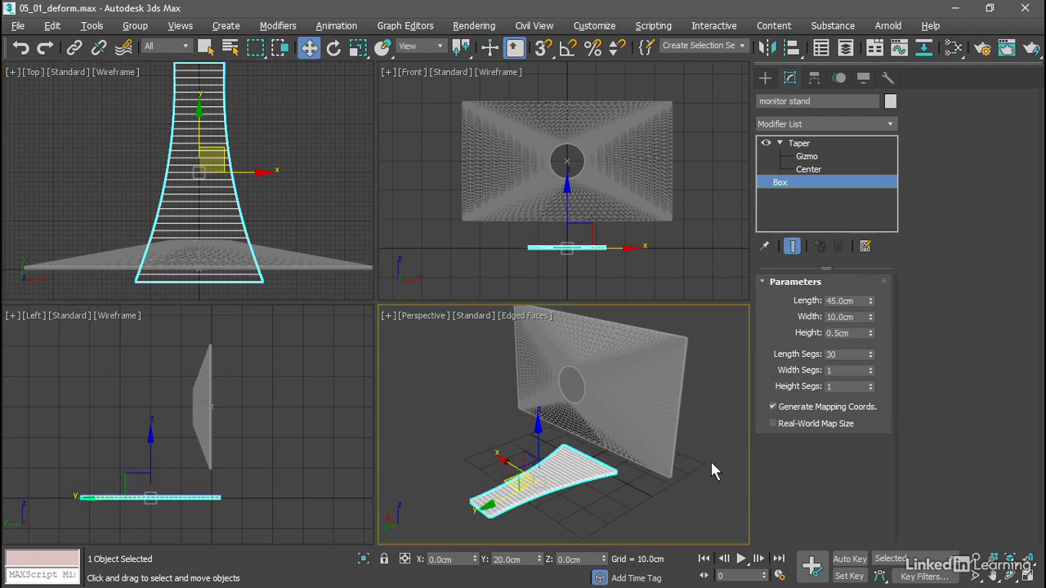